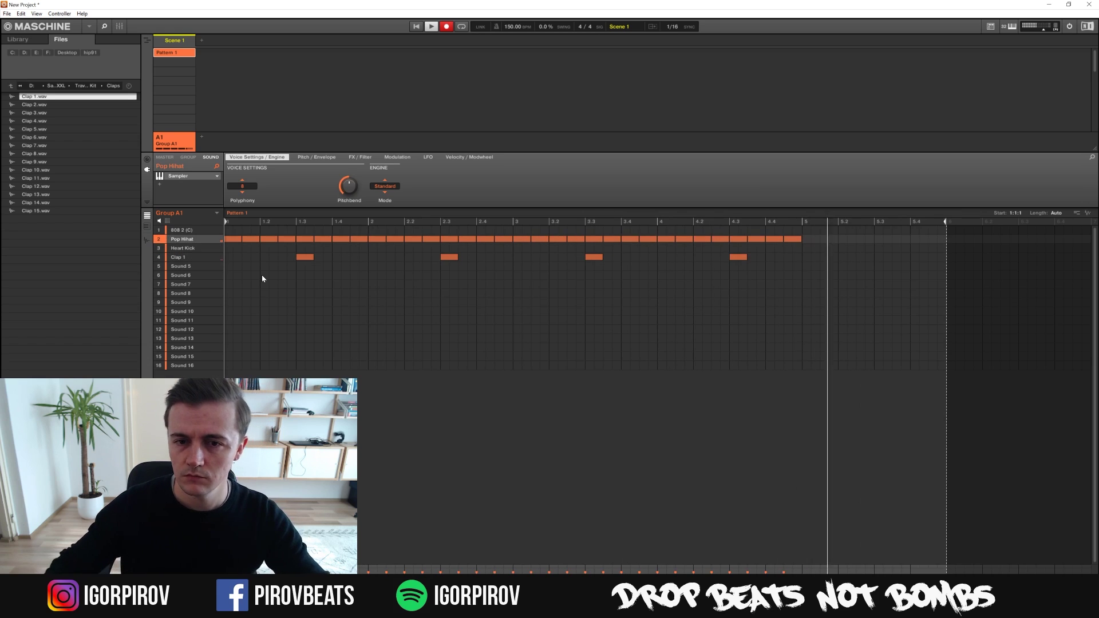
- Audition the samples from Hat 1 through Hat 8 and load Hat 8.wav into sound slot 2 of Group A1
click(34, 97)
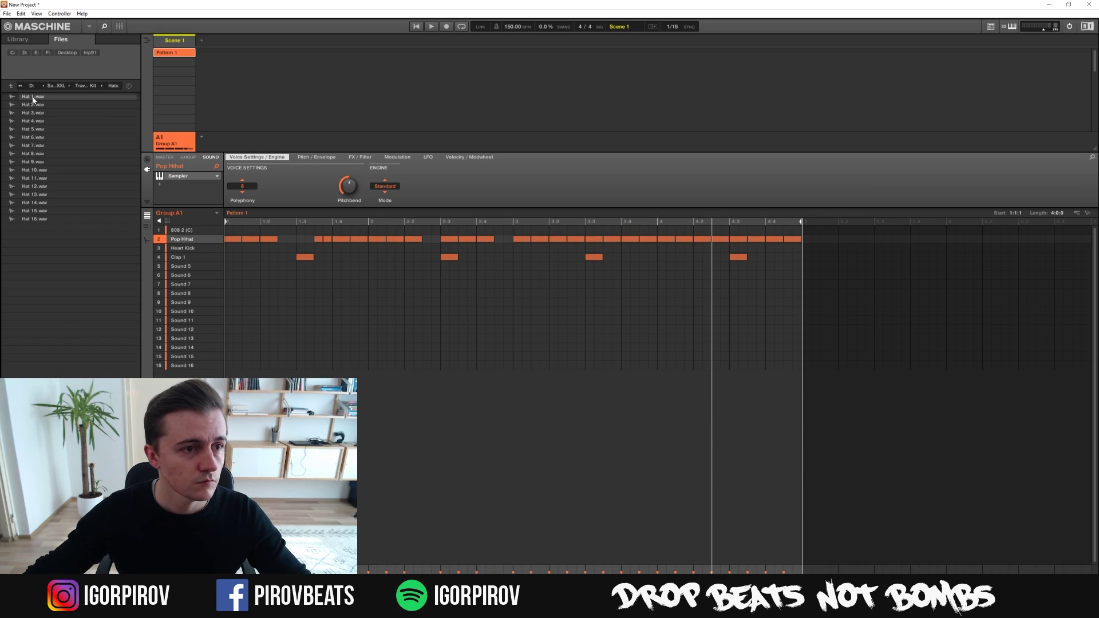
click(36, 105)
click(37, 113)
click(36, 98)
click(40, 122)
click(42, 131)
click(43, 139)
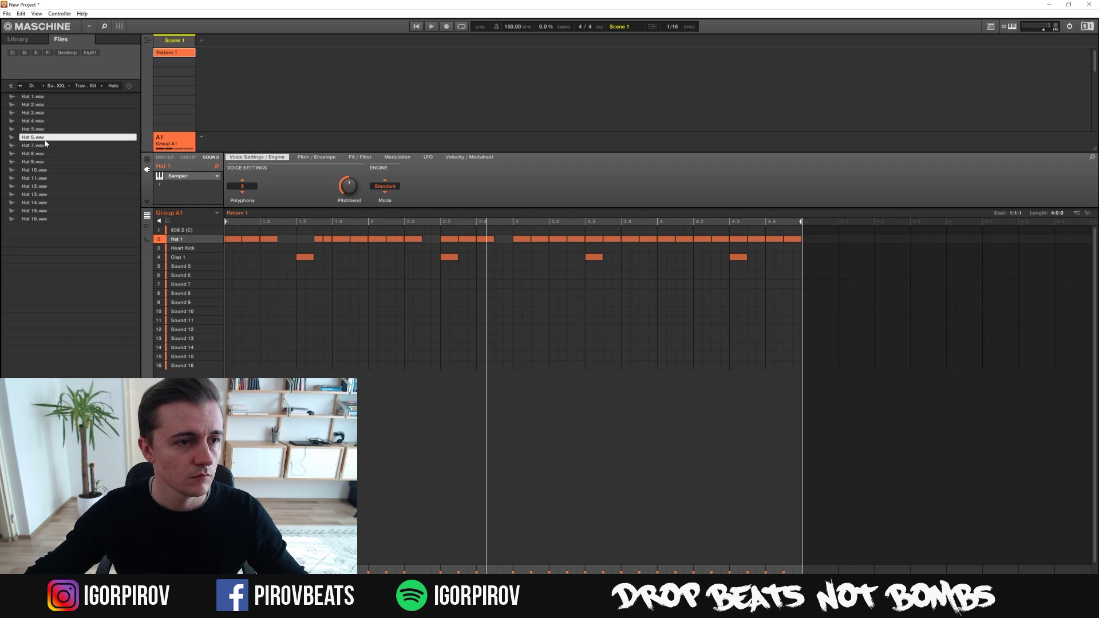
click(45, 146)
click(45, 155)
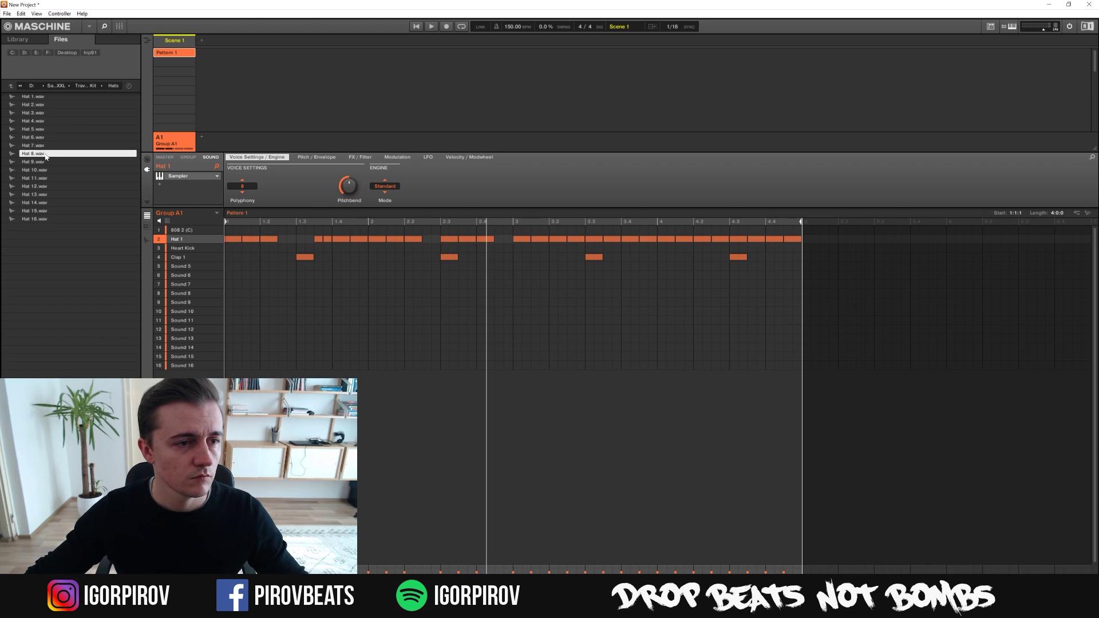
- Rework the Hat 8 hits just before beats 3.3 and 4.3 and fill the gap before bar 3 with a hit
double_click(578, 240)
drag(724, 241, 726, 247)
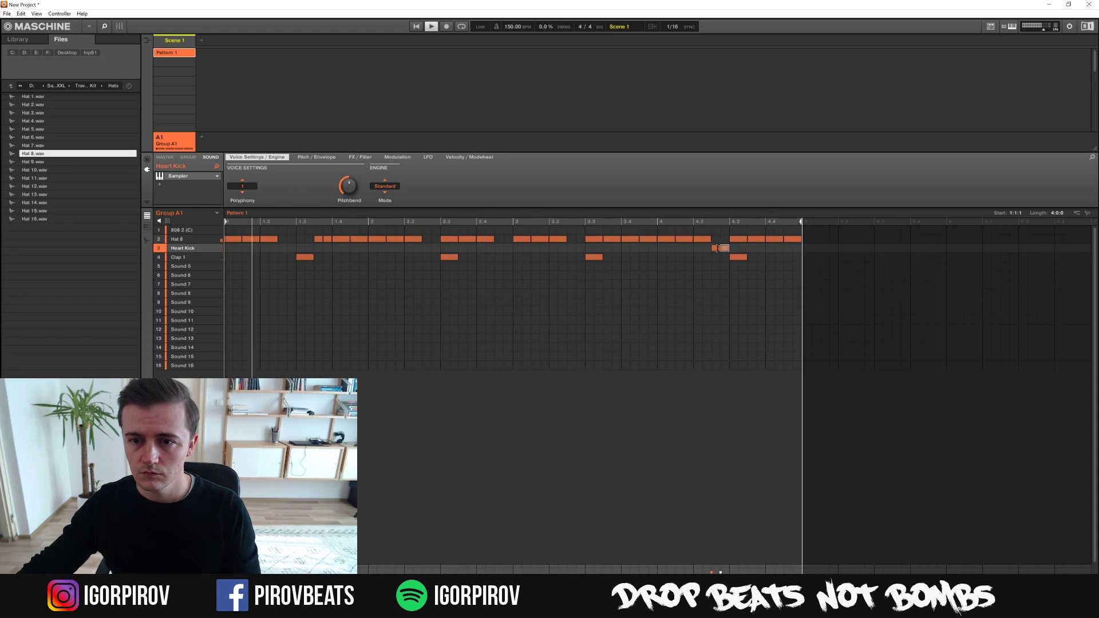
click(576, 240)
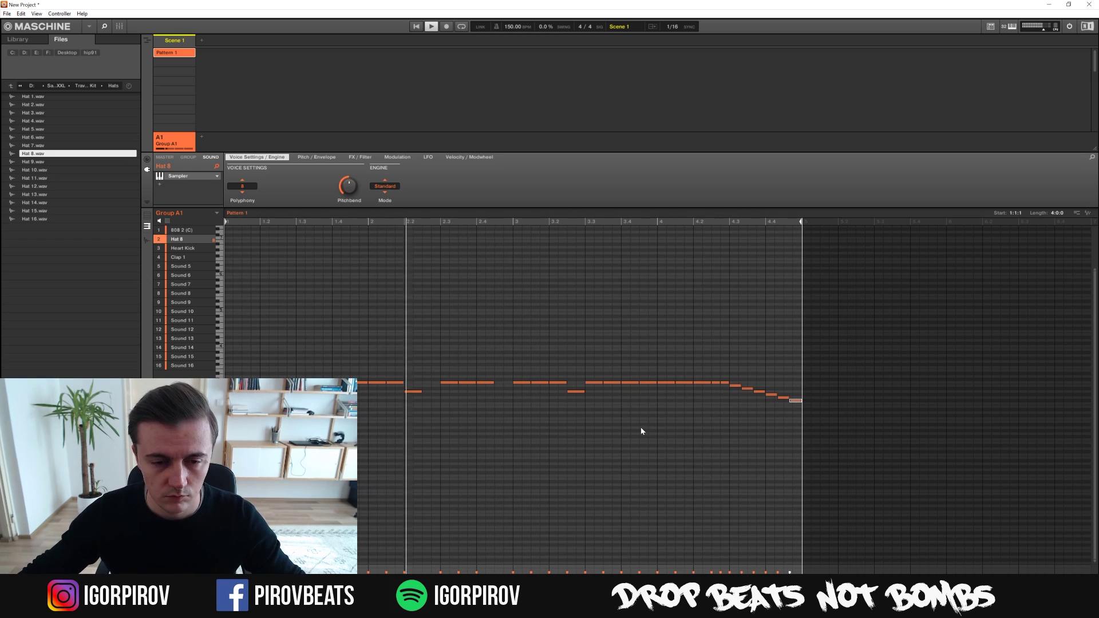
click(503, 383)
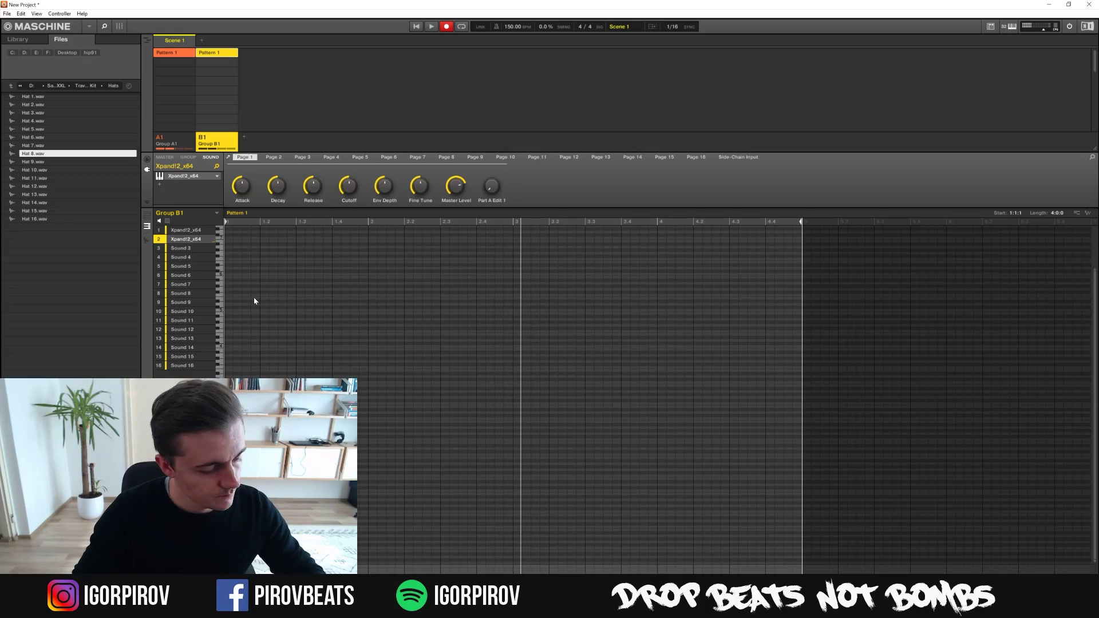
- Record a take on Group B1's second Xpand!2 sound, end the 808 2 (C) recording in Group A1 and replay the loop
key(space)
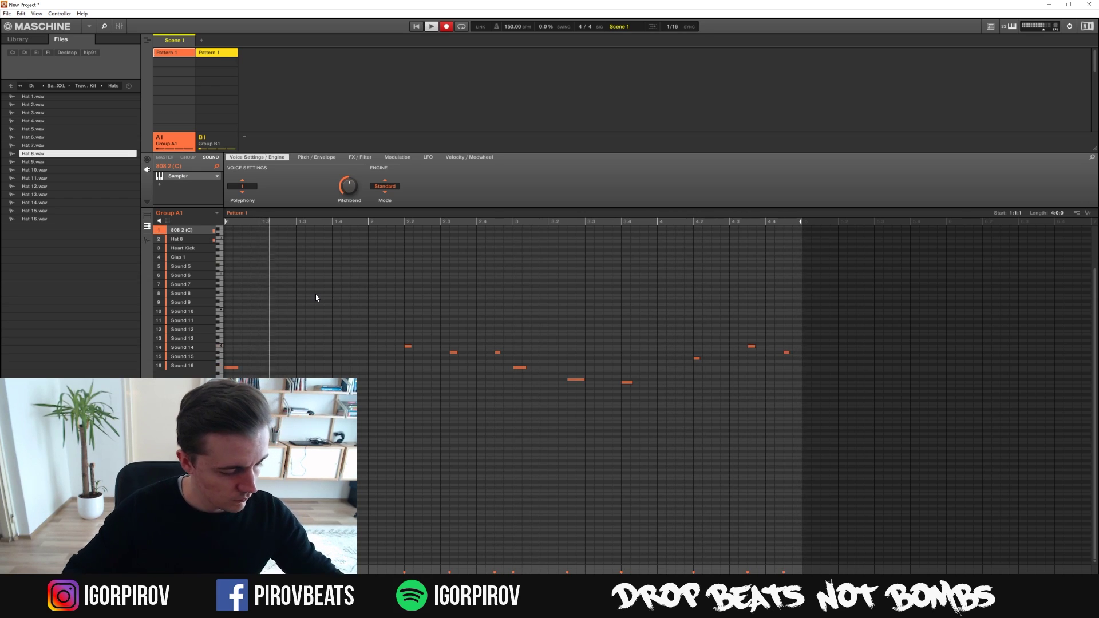
key(space)
key(space)
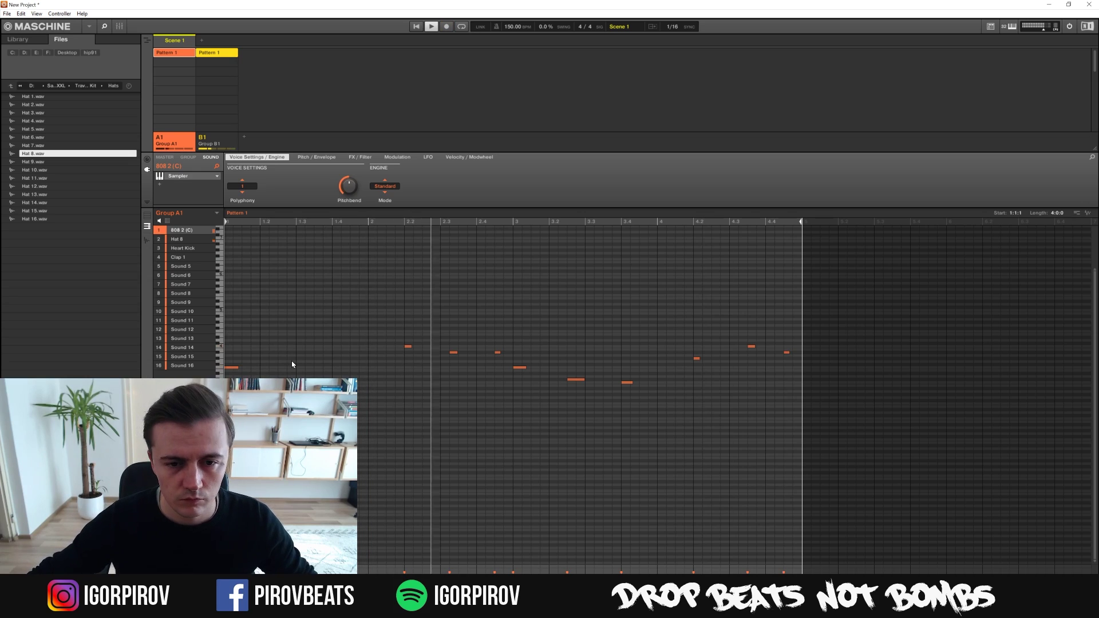
- Shift the 808 2 (C) note after beat 2.3 slightly later and lengthen the note at beat 2.2
drag(452, 352, 461, 352)
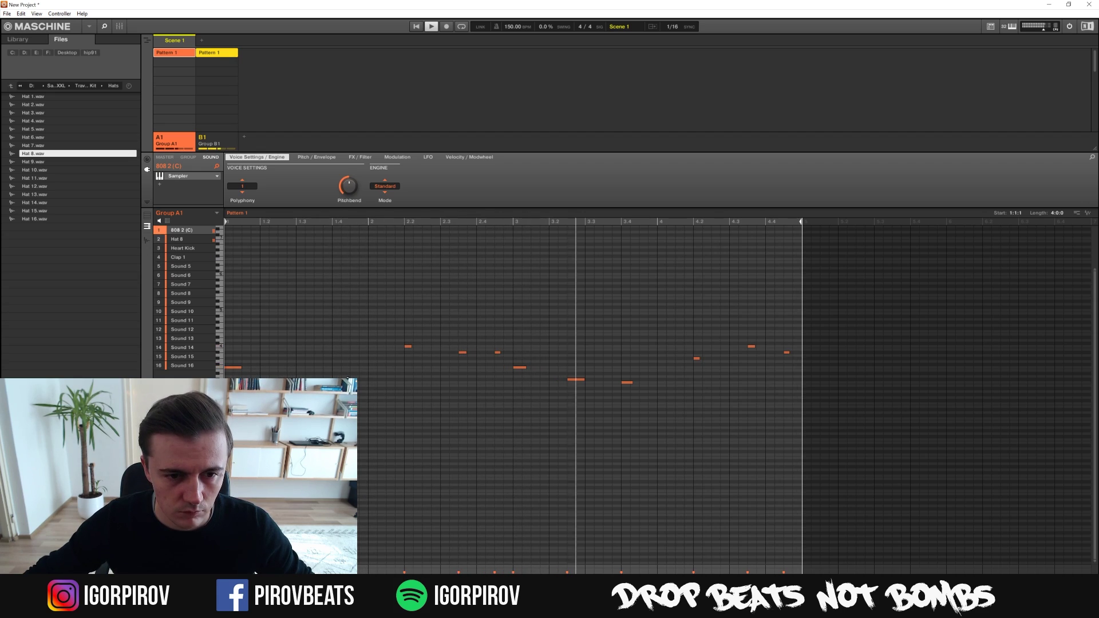
drag(412, 347, 427, 349)
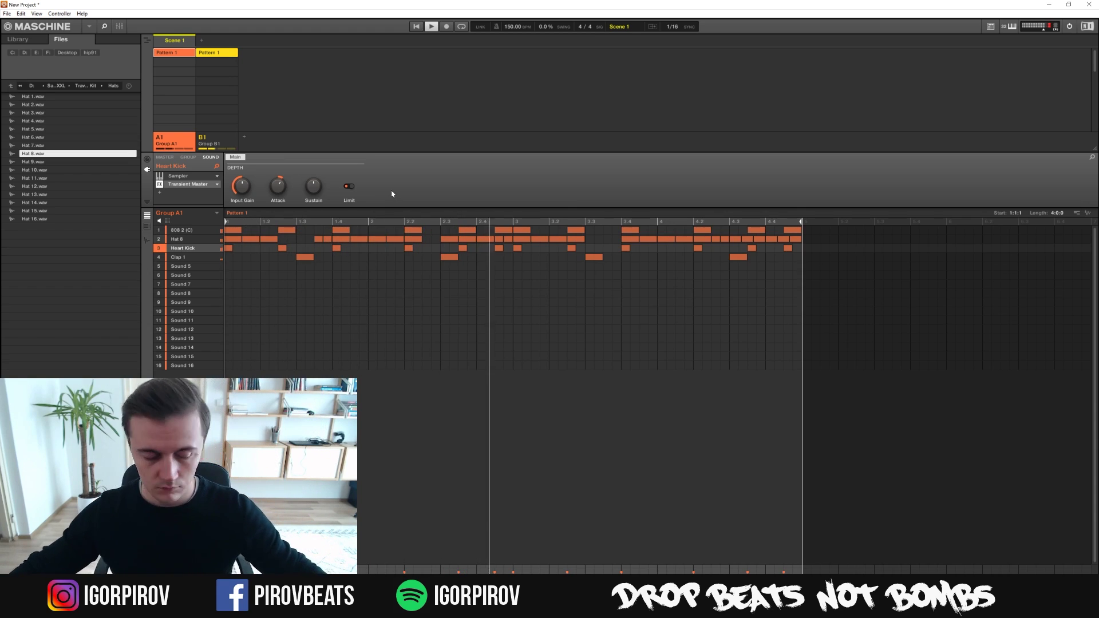
- Show the 808 2 (C) sound's iZotope Trash 2 settings and play back the drum pattern
click(180, 230)
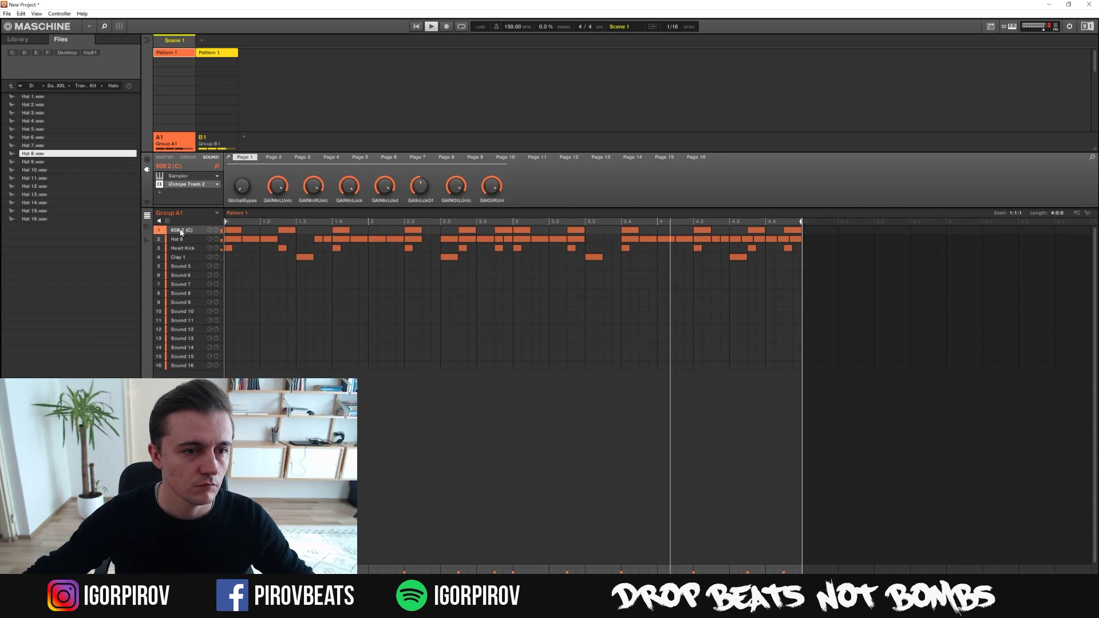
key(ctrl+m)
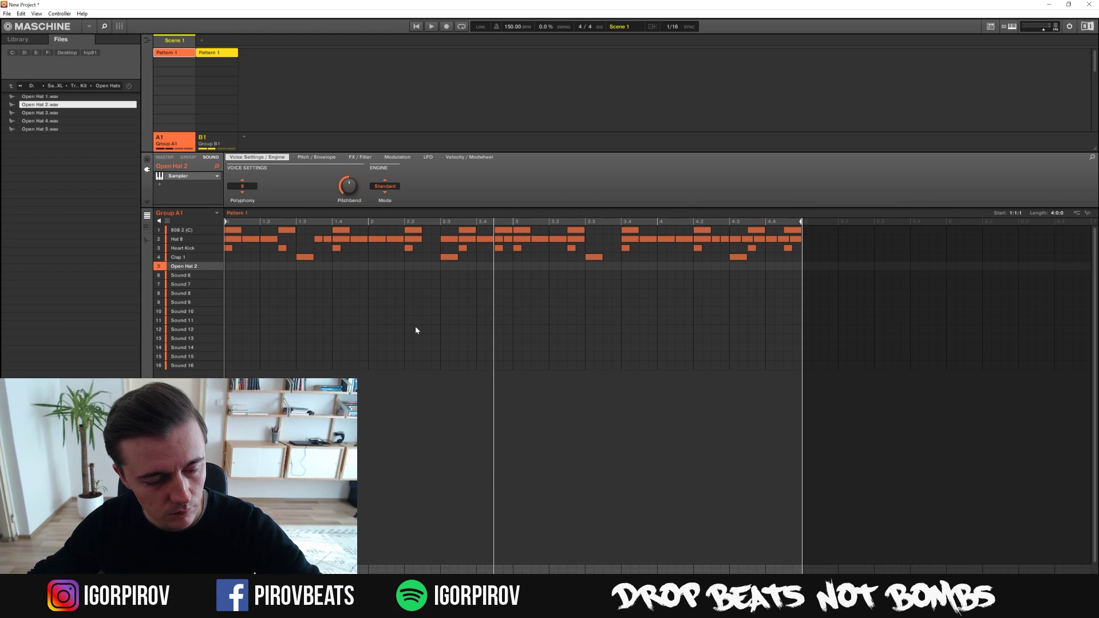
key(space)
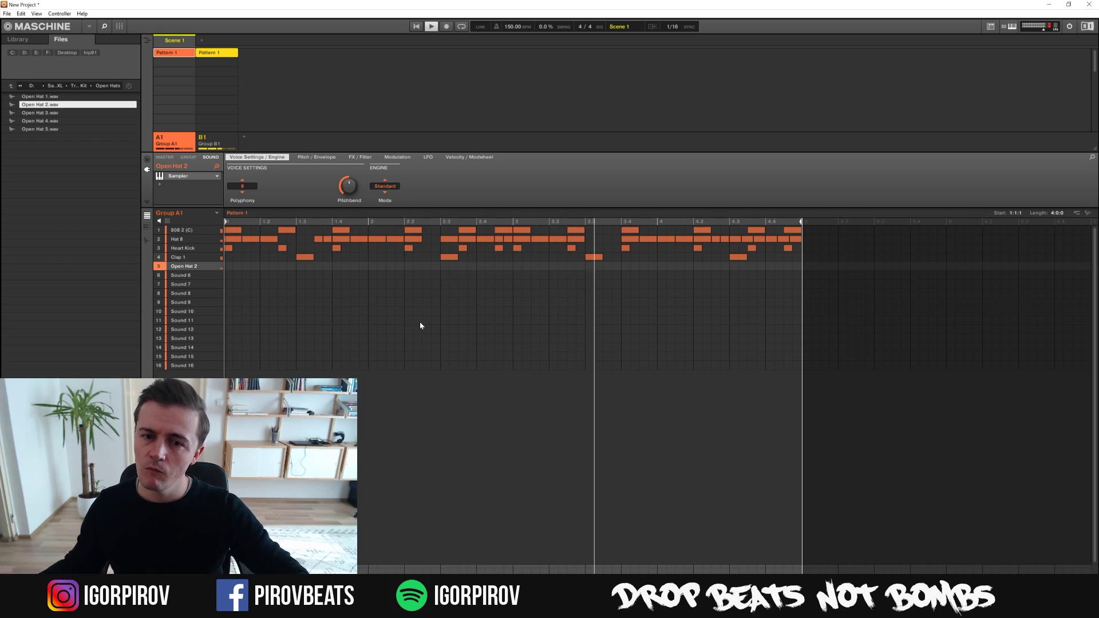
key(ctrl+r)
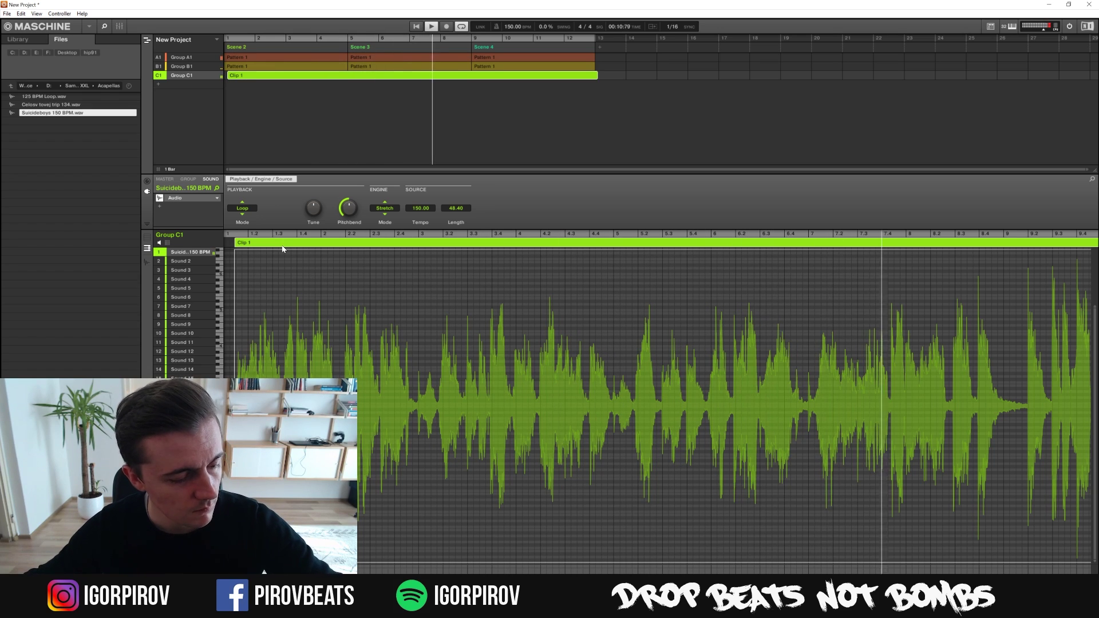
- Fine-adjust the timing of the Suicideboys 150 BPM clip in Group C1 while checking it against playback
drag(815, 589, 498, 590)
key(space)
drag(546, 244, 548, 246)
key(space)
drag(498, 590, 1085, 589)
mouse_move(956, 246)
mouse_down()
mouse_move(1072, 248)
mouse_move(948, 250)
mouse_up()
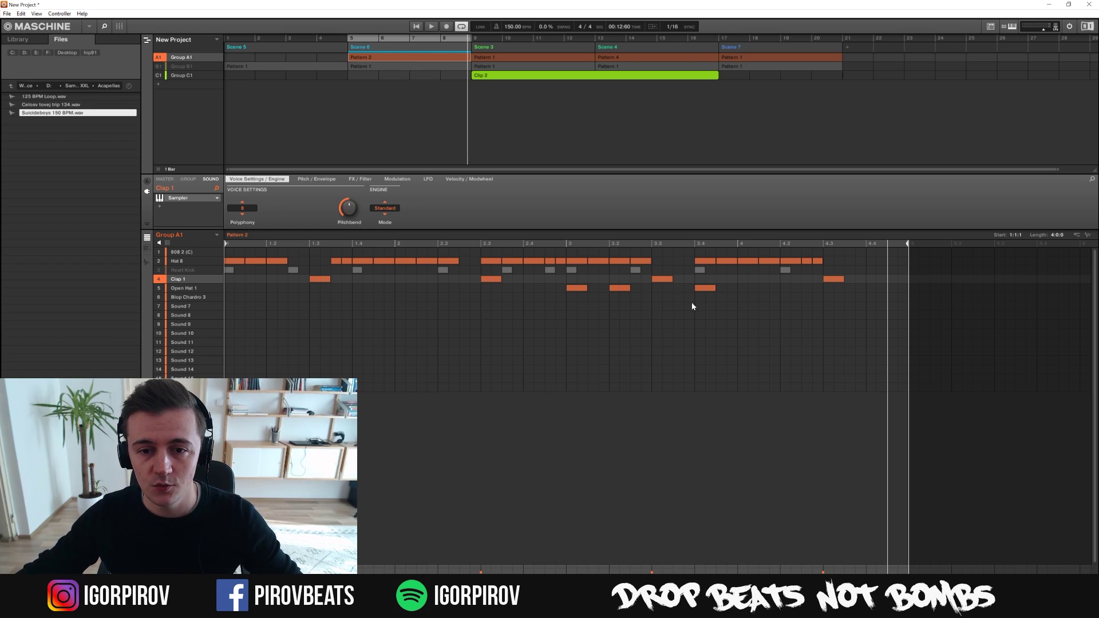
- Show Group A1's Pattern 1, clear the note selection and listen to the loop over bars 9 to 12
key(space)
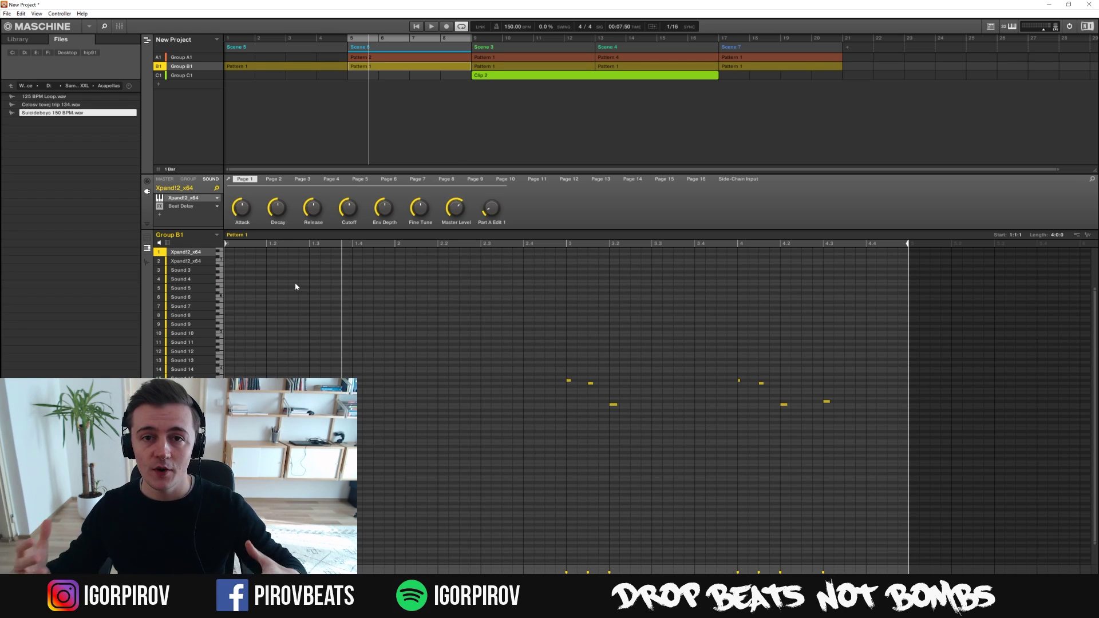
click(157, 58)
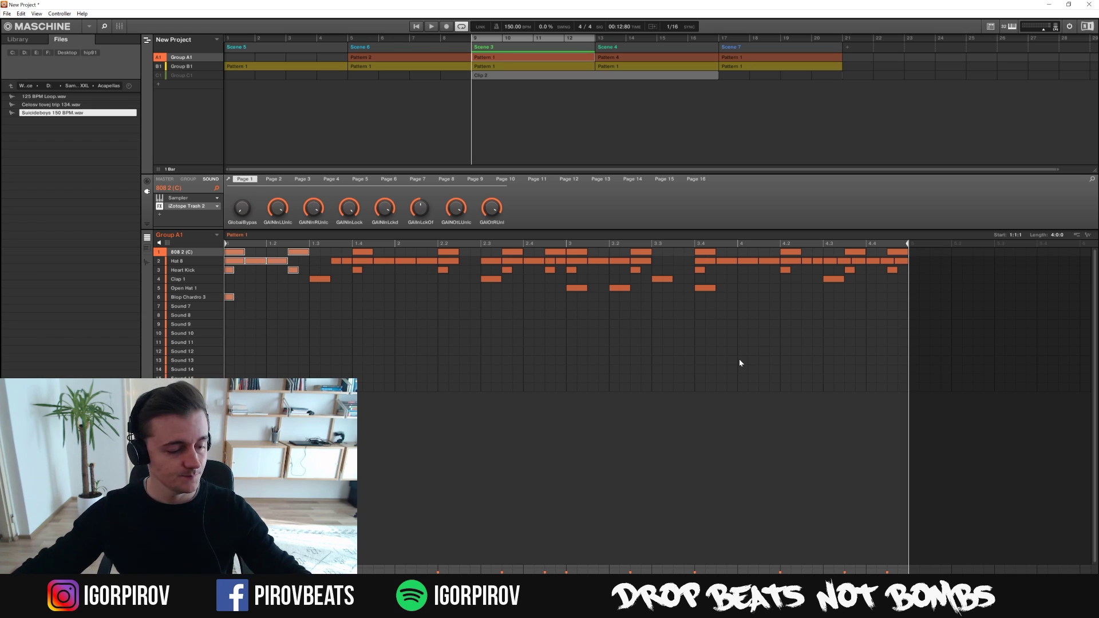
key(space)
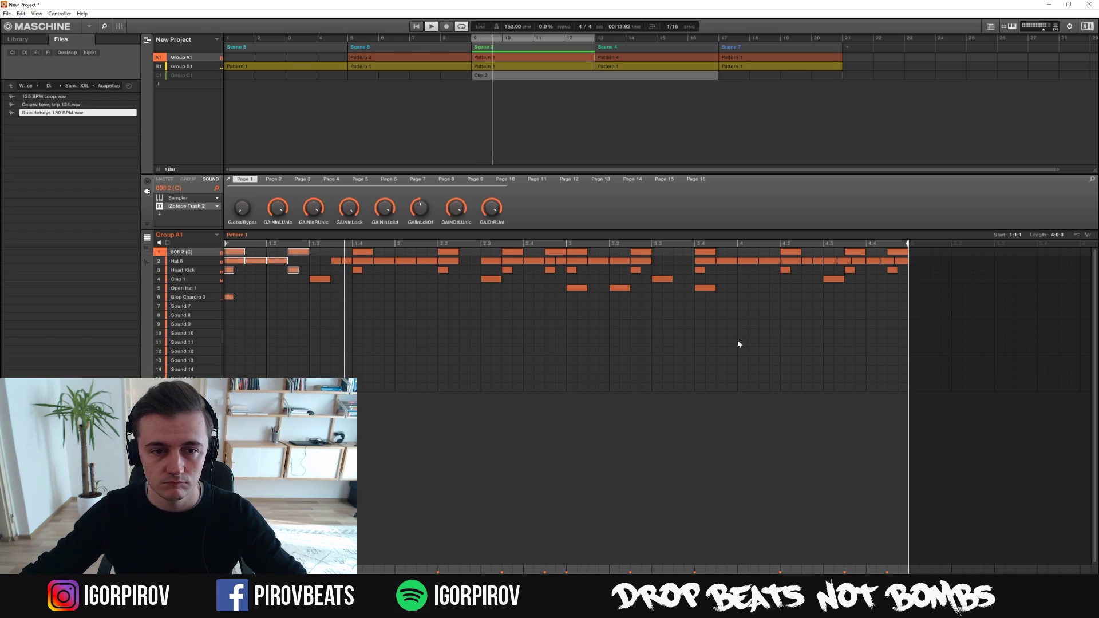
click(408, 319)
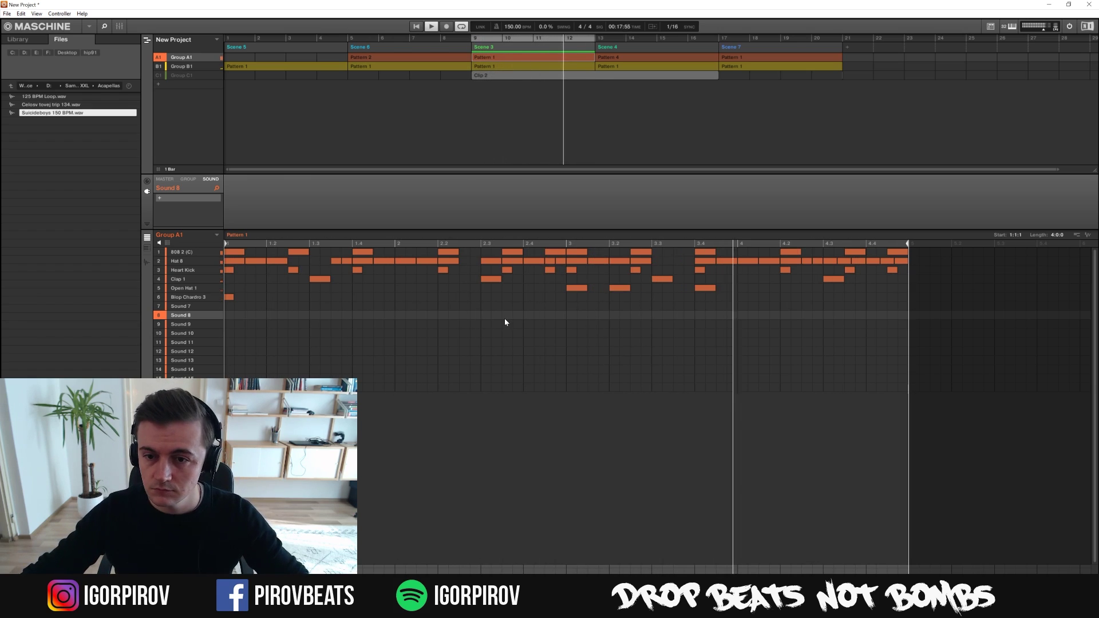
key(space)
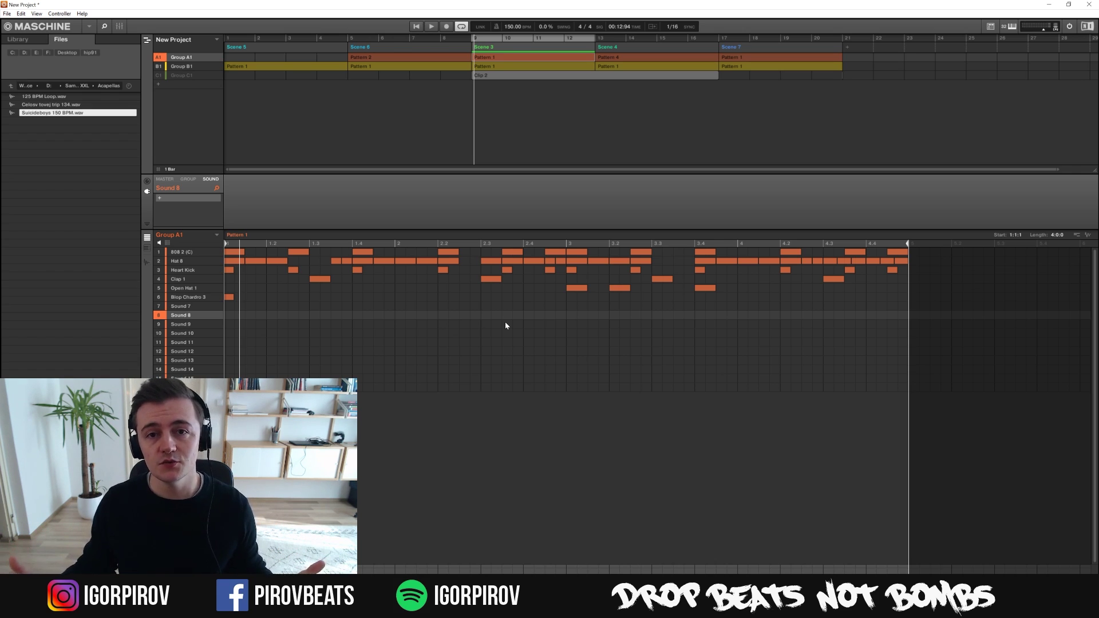
- Show the Blop Chardro 3 sound's Beat Delay settings, unmute Group C1 and play the loop with the vocal clip
click(192, 298)
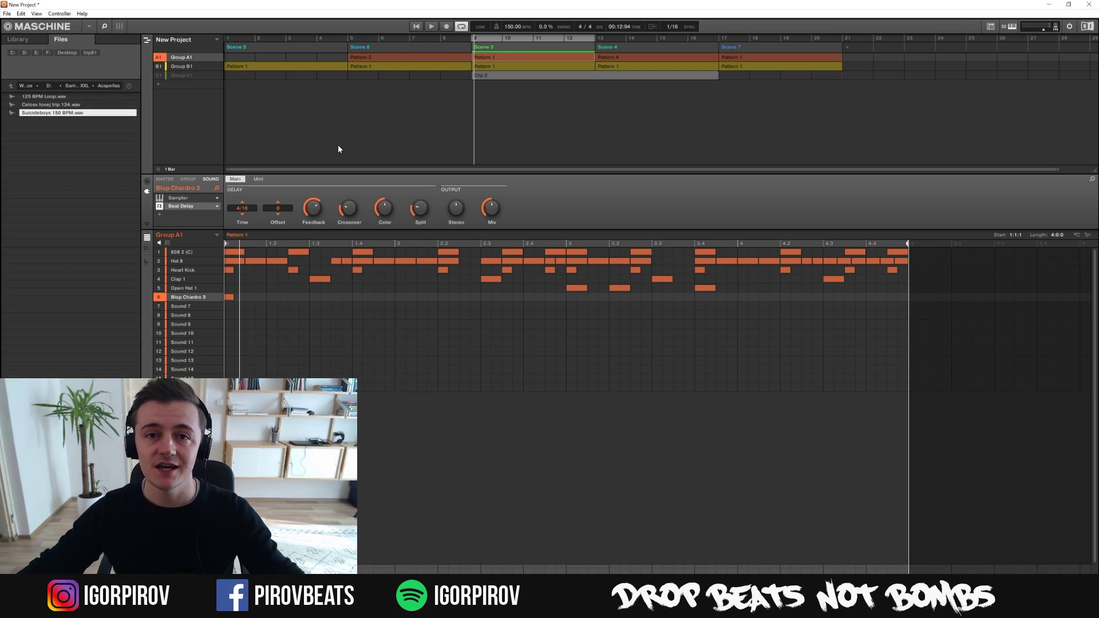
click(161, 76)
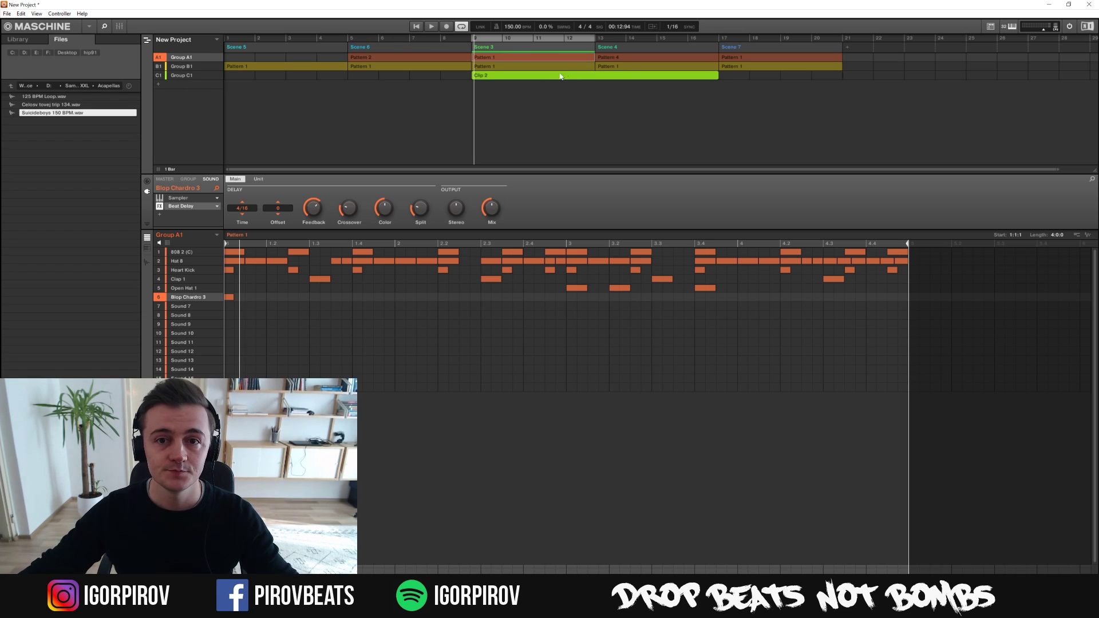
key(space)
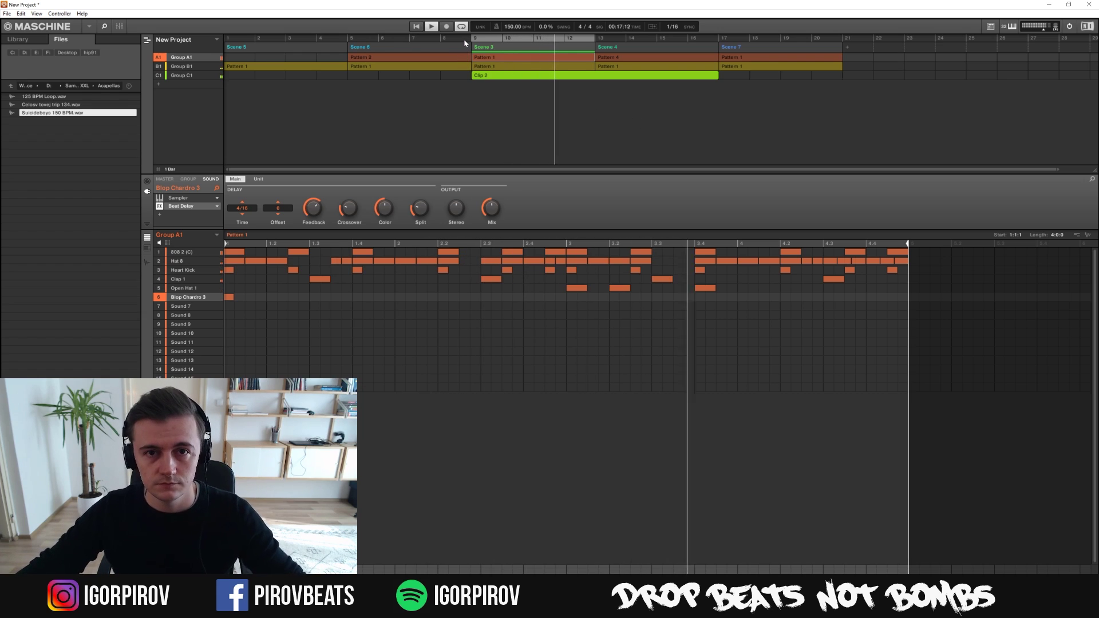
key(space)
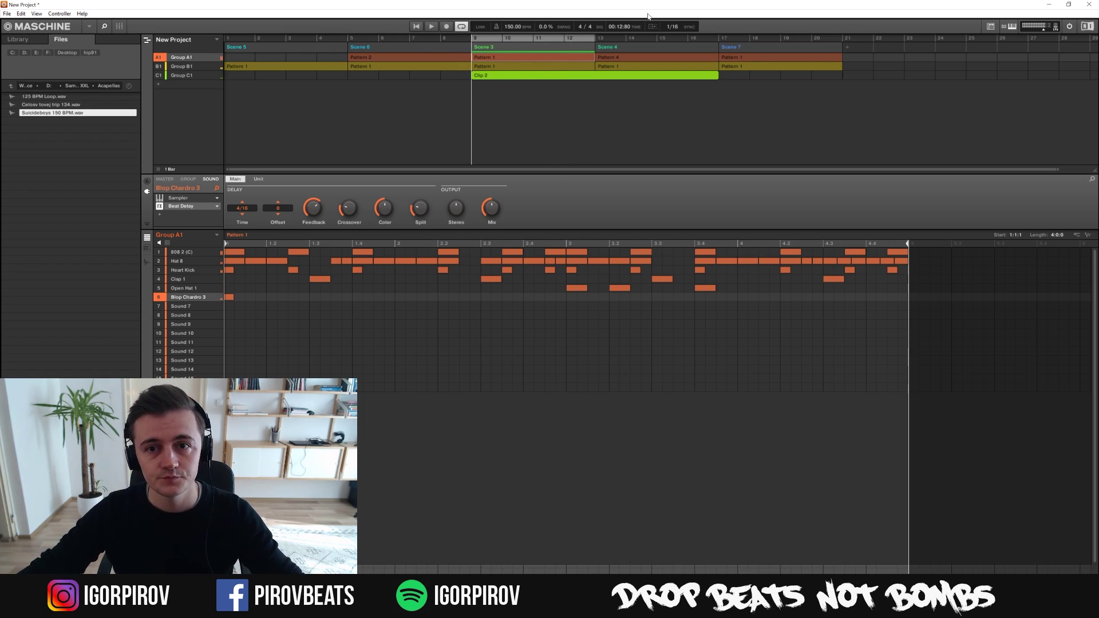
- Open Group A1's Pattern 4 in Scene 4 and play the arrangement from bar 9 and from the beginning
click(608, 39)
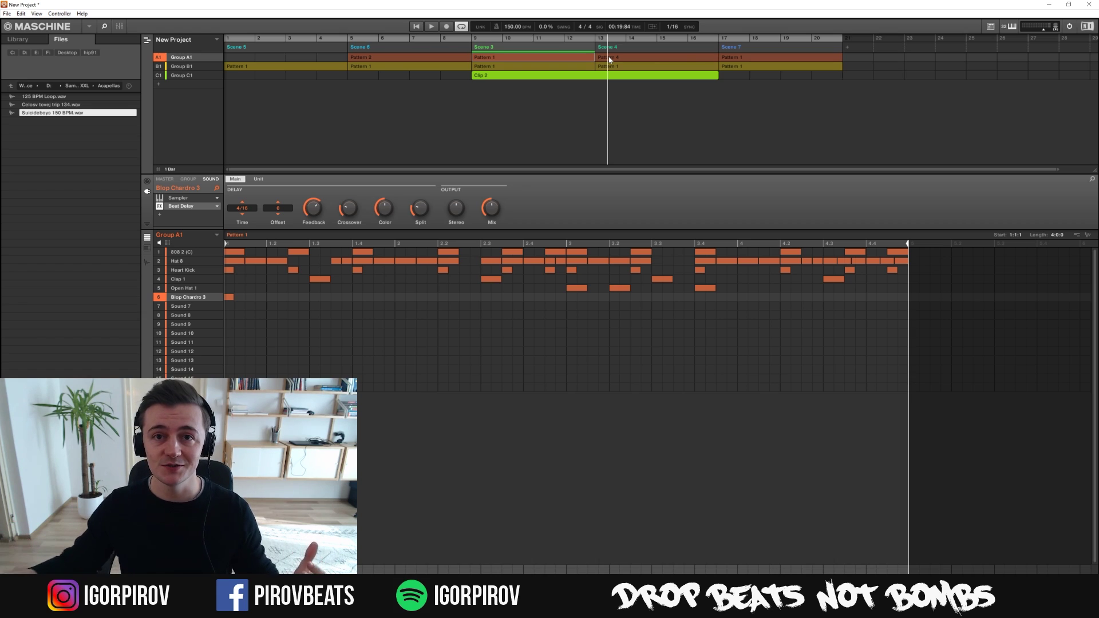
click(610, 59)
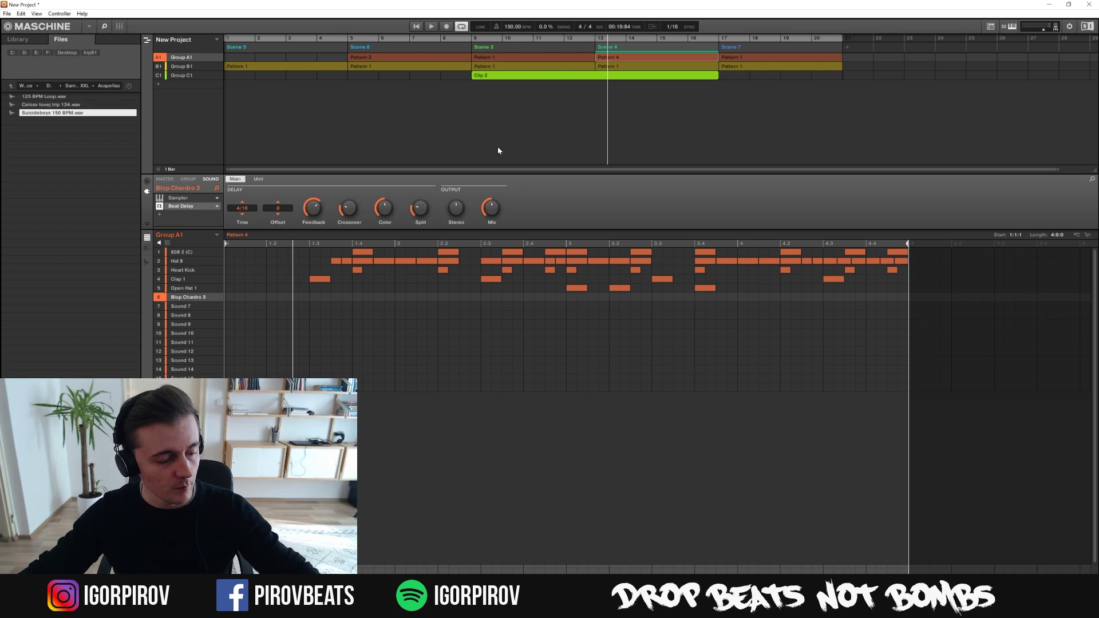
click(474, 43)
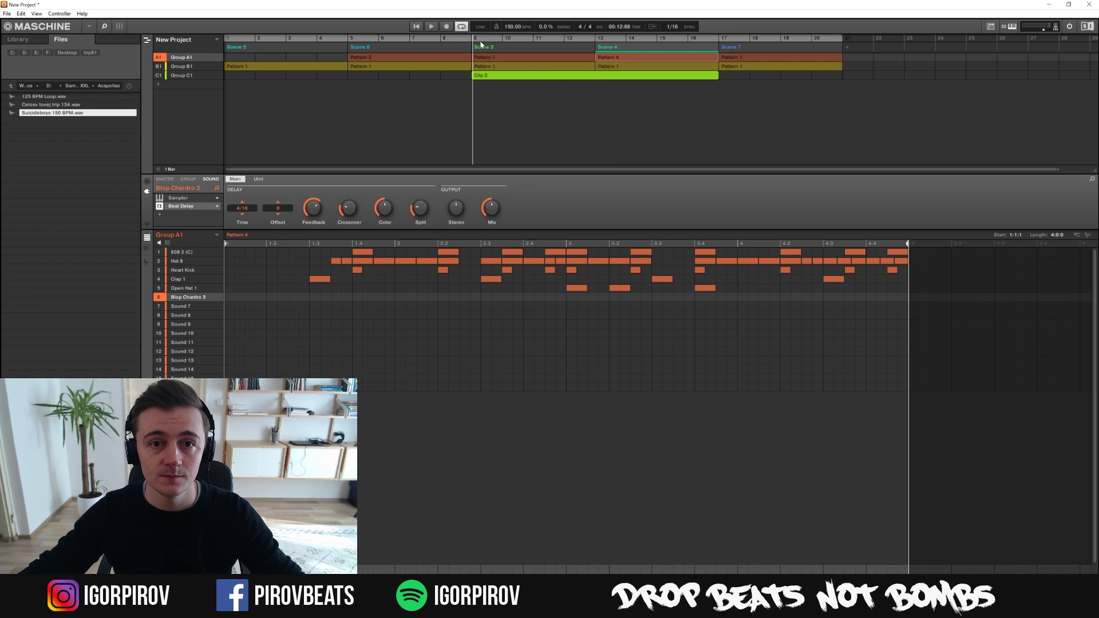
key(space)
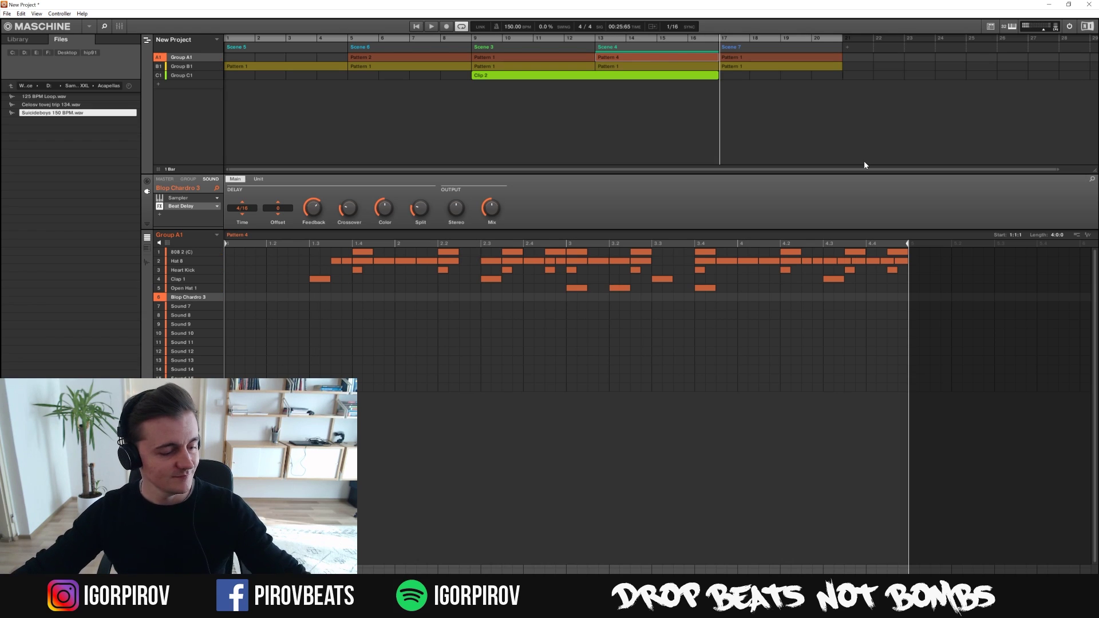
key(space)
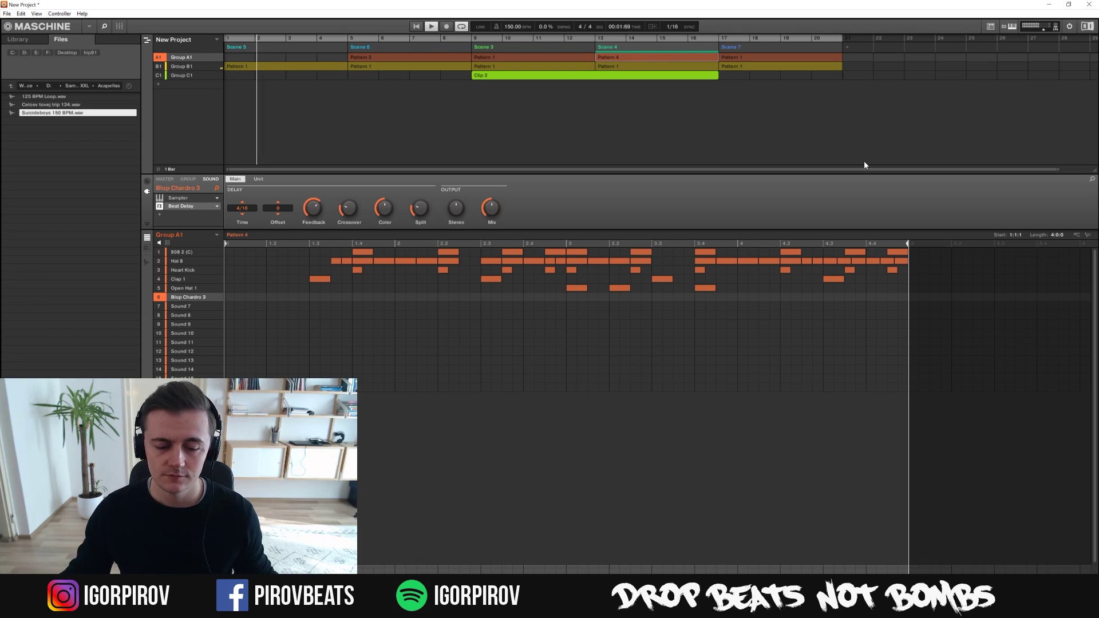